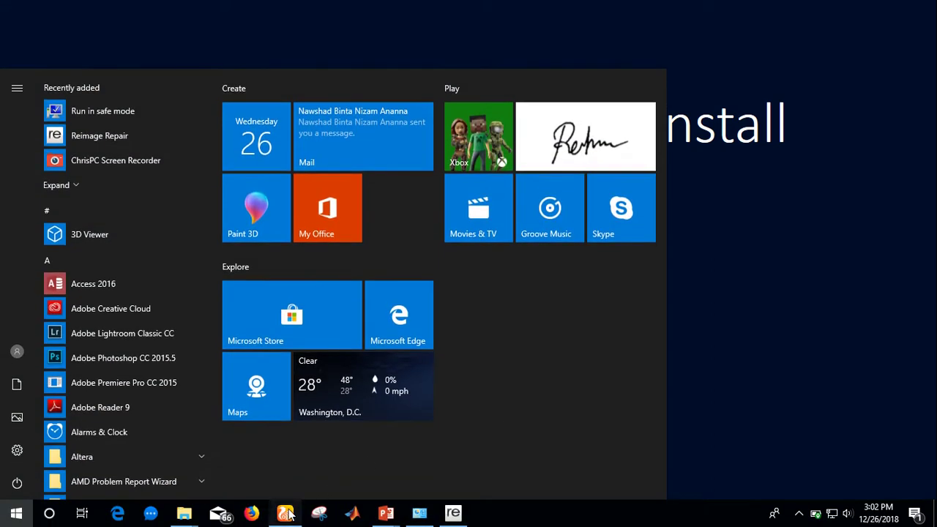
Switch from the Start menu to UC Browser using its taskbar icon.
left_click(285, 512)
Run the Google search for 'eagle pcb' from the UC123 start page.
left_click(418, 135)
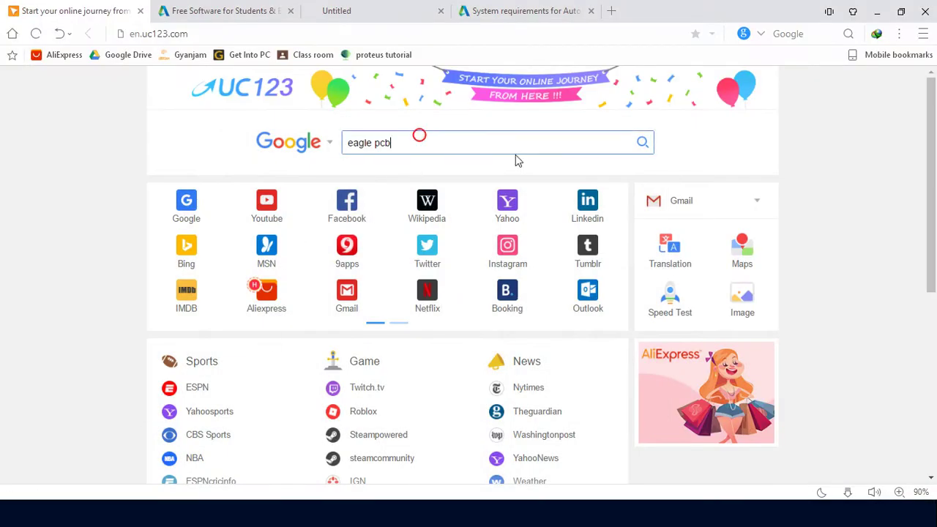
left_click(644, 143)
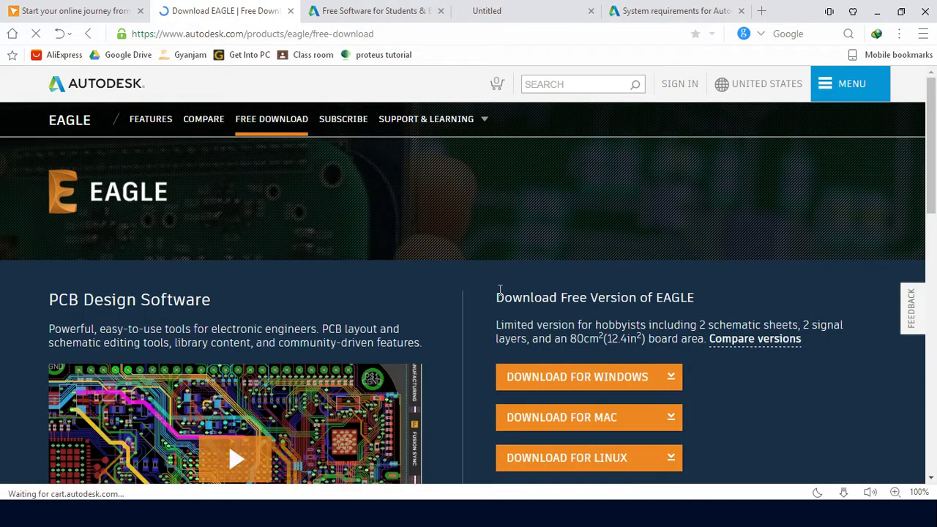
Highlight the free version's limits, including the 80cm² board area, and scroll to the student offer.
left_click_drag(489, 327, 829, 322)
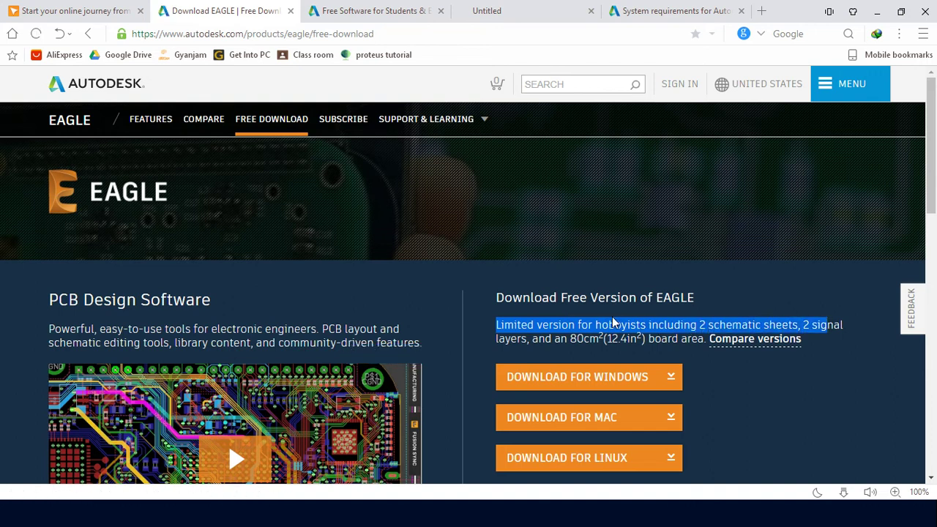
left_click_drag(560, 338, 694, 338)
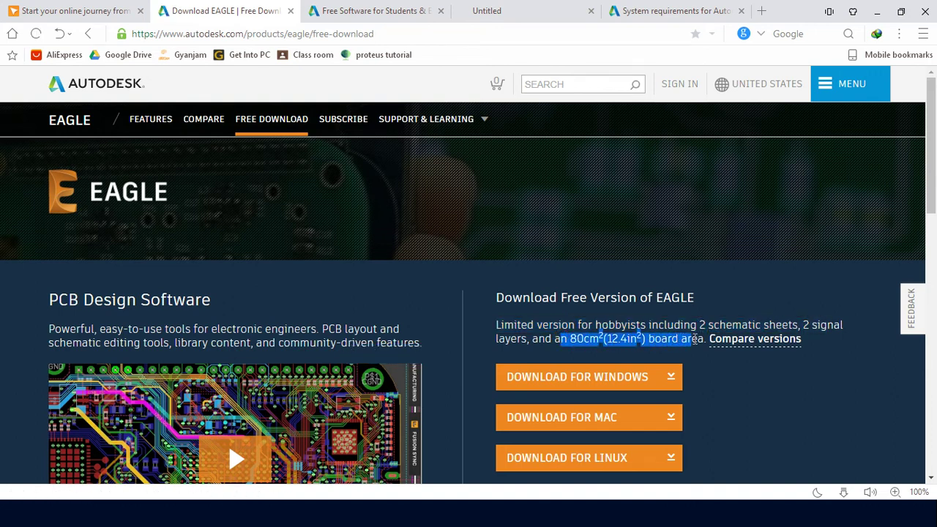
scroll(696, 344, "down", 2)
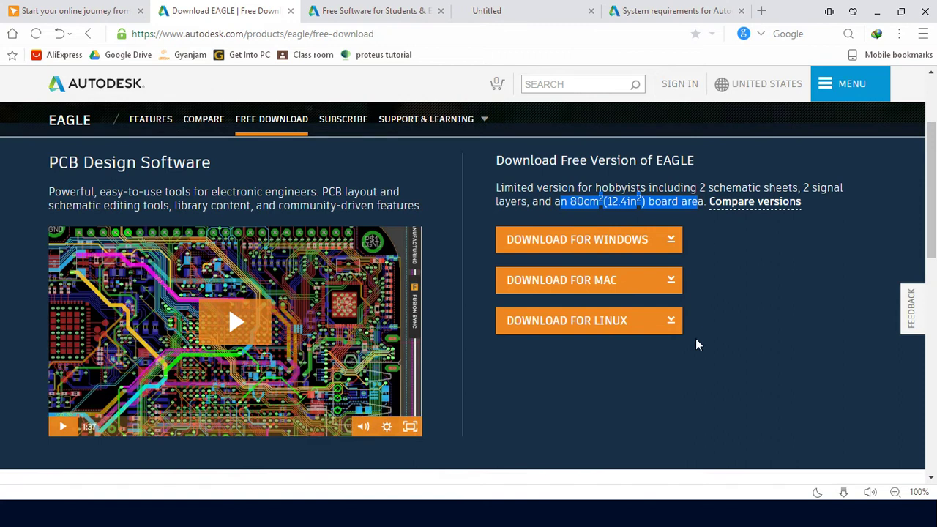
scroll(695, 338, "down", 2)
scroll(694, 338, "up", 1)
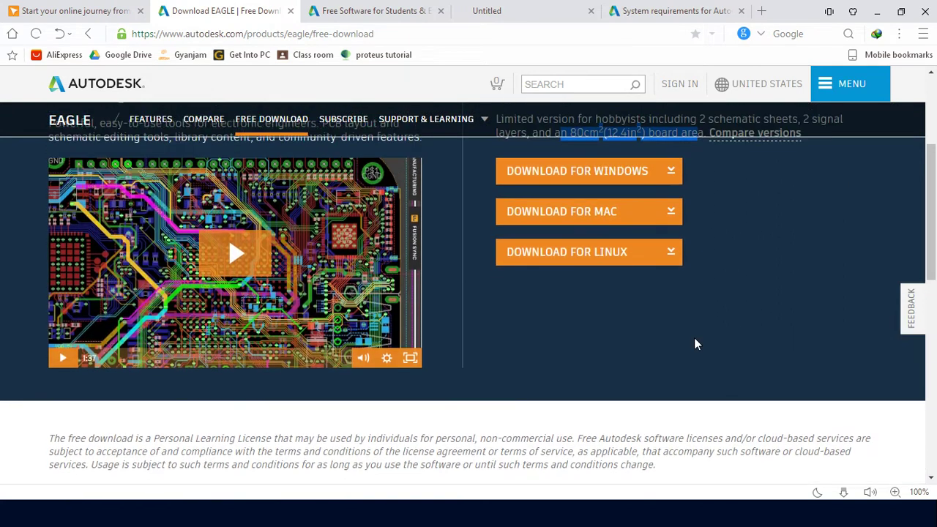
scroll(695, 344, "up", 1)
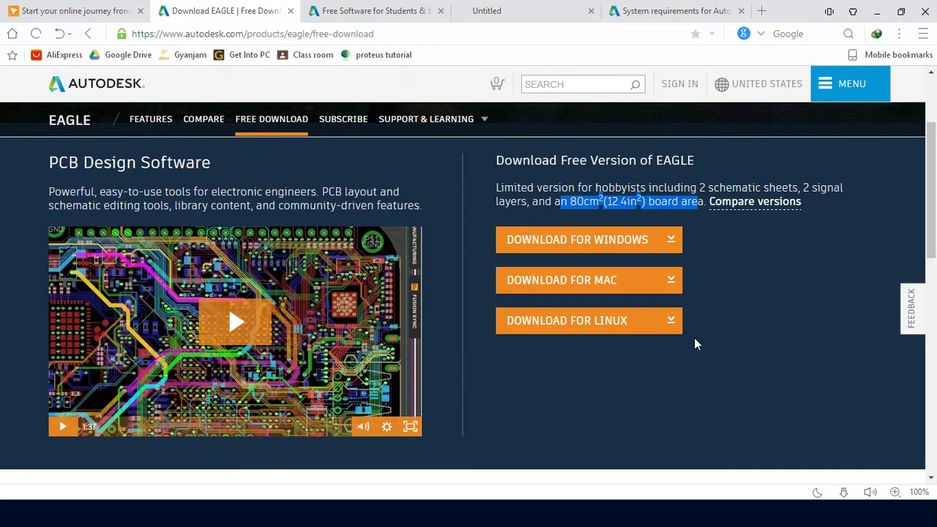
scroll(734, 272, "down", 7)
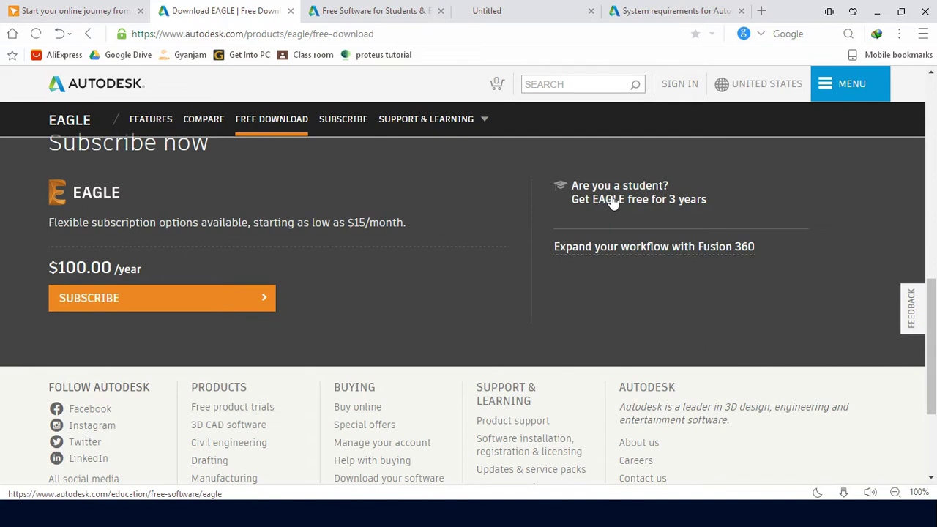
Open the free student offer and try the Create Account country and educational role lists.
left_click(614, 202)
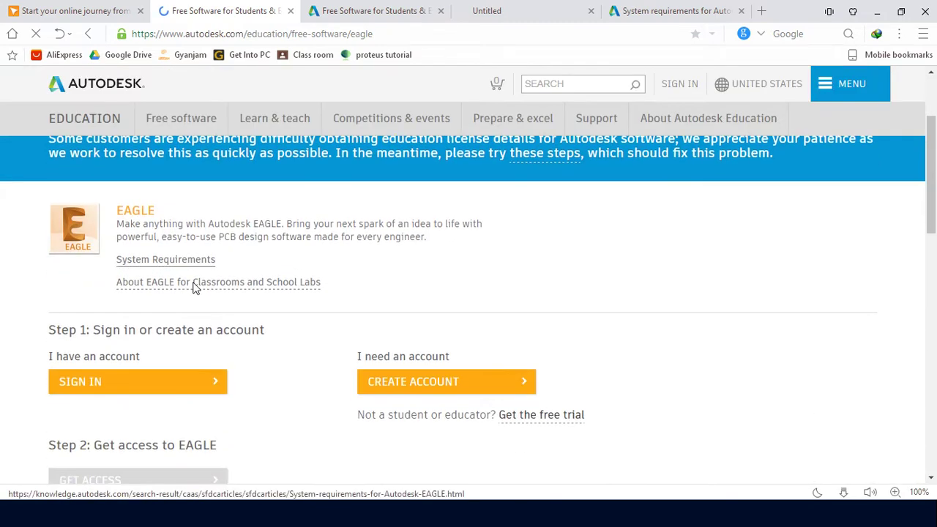
left_click_drag(93, 329, 268, 333)
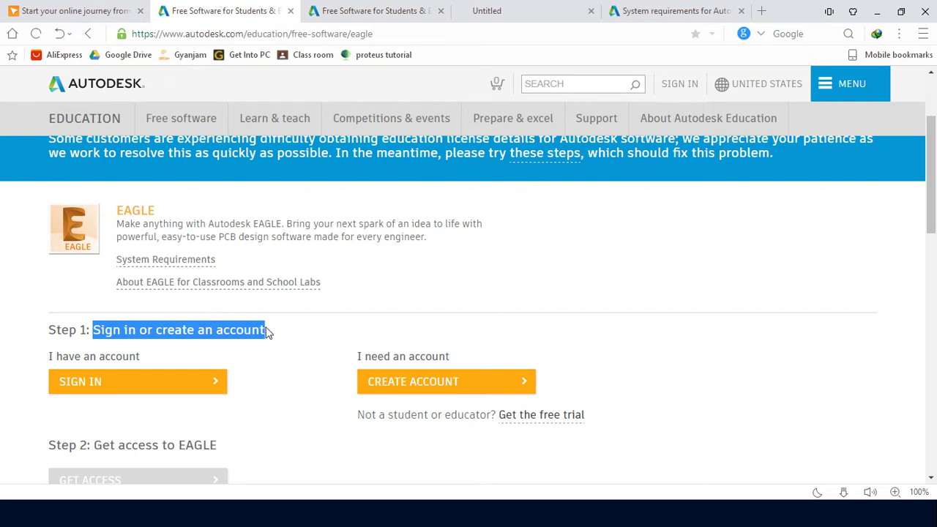
left_click(423, 393)
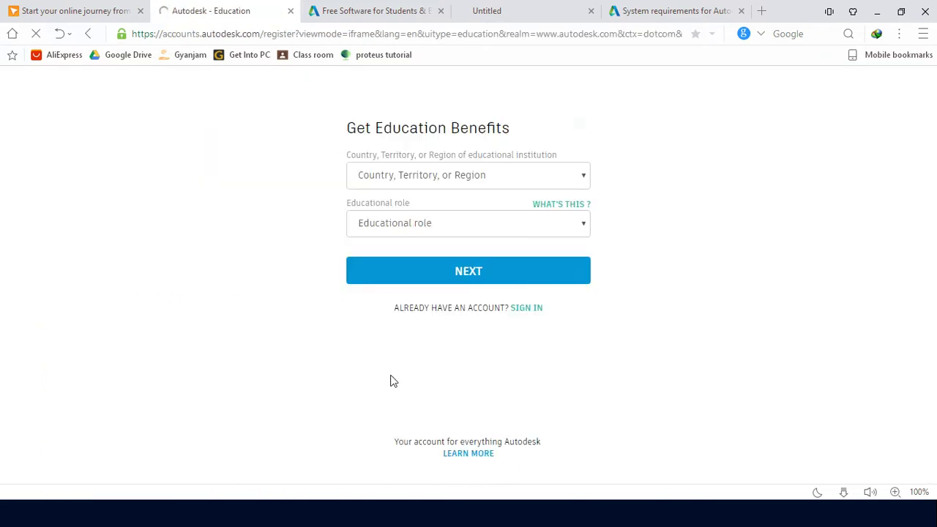
left_click(455, 188)
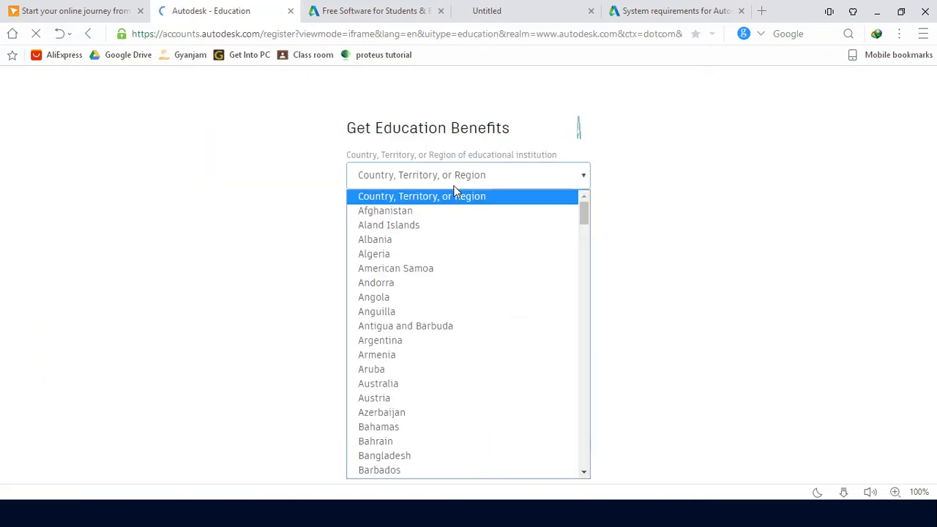
left_click(626, 212)
left_click(485, 226)
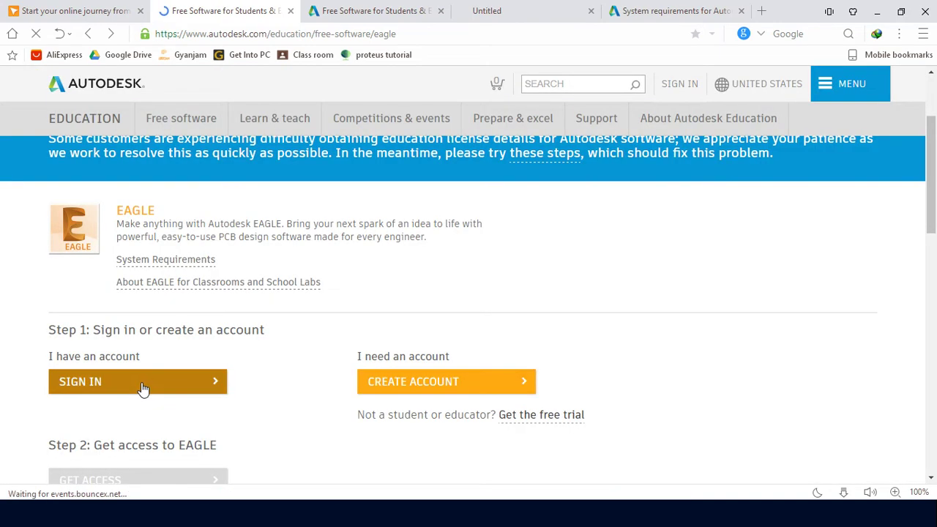
Sign in with the account e-mail and password, ticking Stay signed in.
left_click(136, 388)
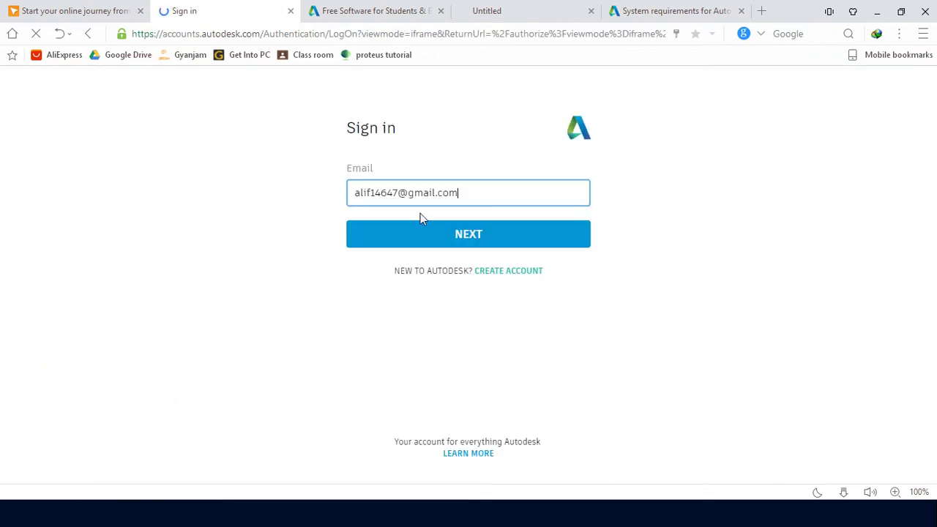
left_click(420, 234)
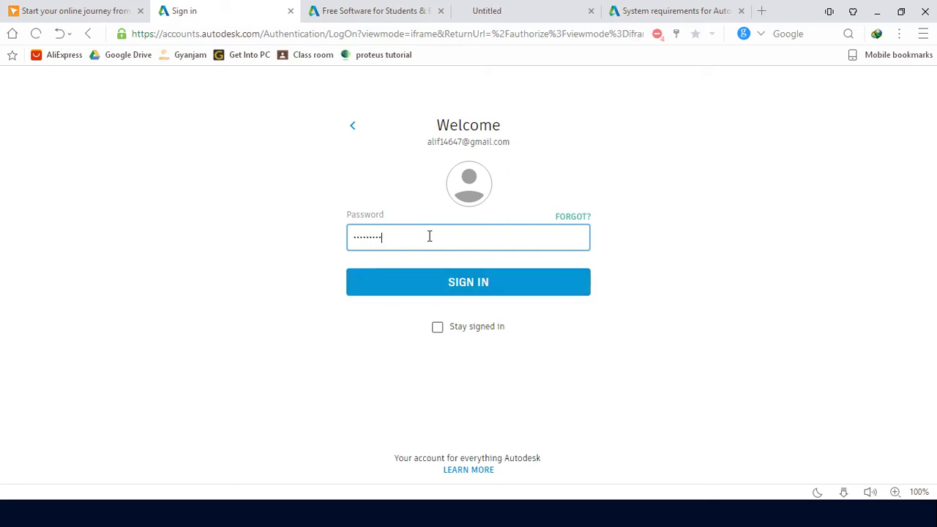
left_click(443, 327)
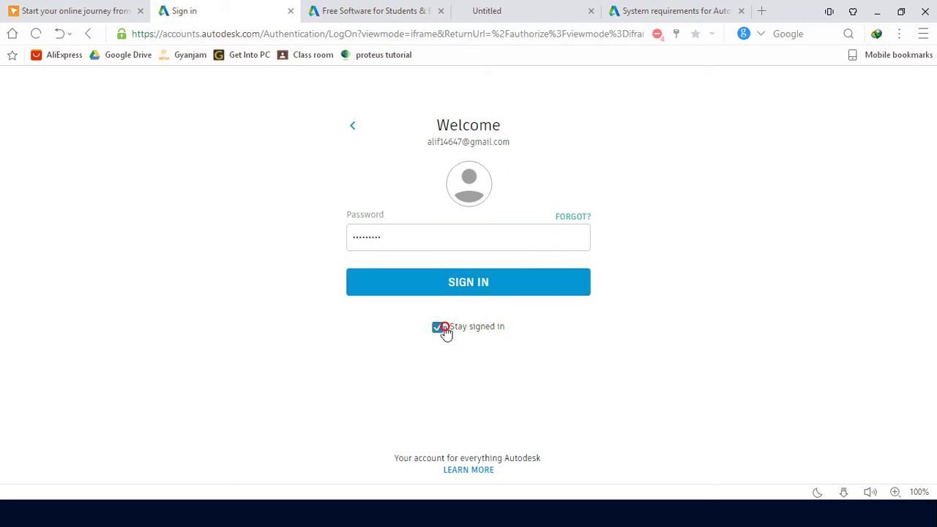
left_click(471, 296)
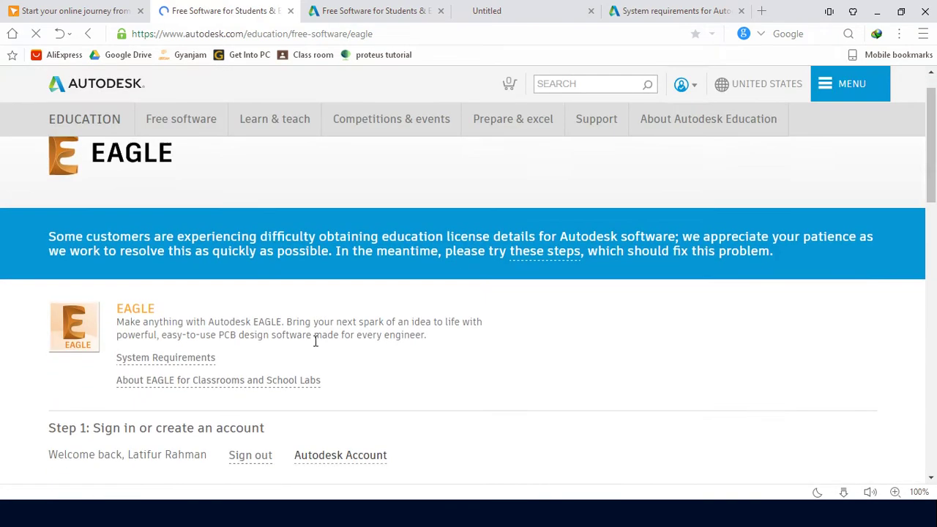
Scroll the education page down to the Step 2: Get access to EAGLE links.
scroll(313, 339, "down", 2)
scroll(218, 349, "down", 1)
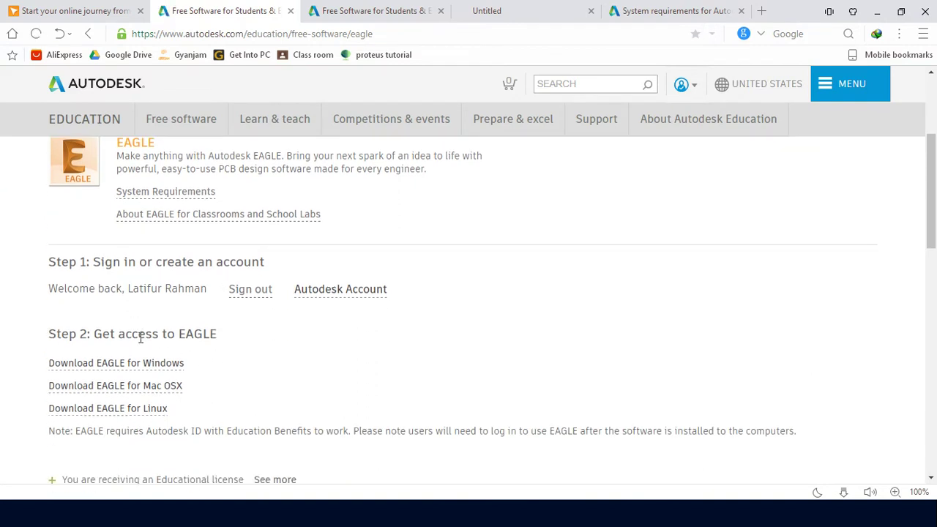
scroll(139, 332, "down", 1)
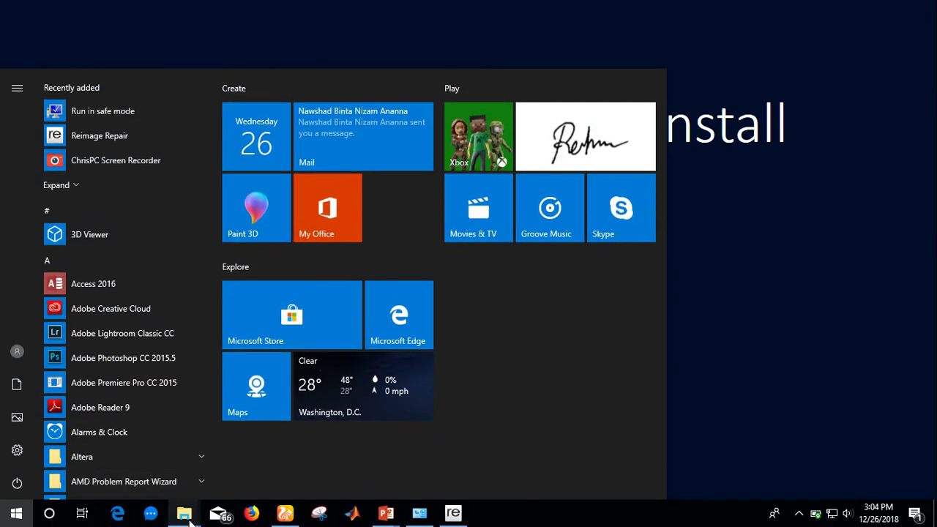
Switch to the Programs folder and run the 12/26/2018 Autodesk_EAGLE_9.2.2 installer.
mouse_move(184, 512)
left_click(216, 489)
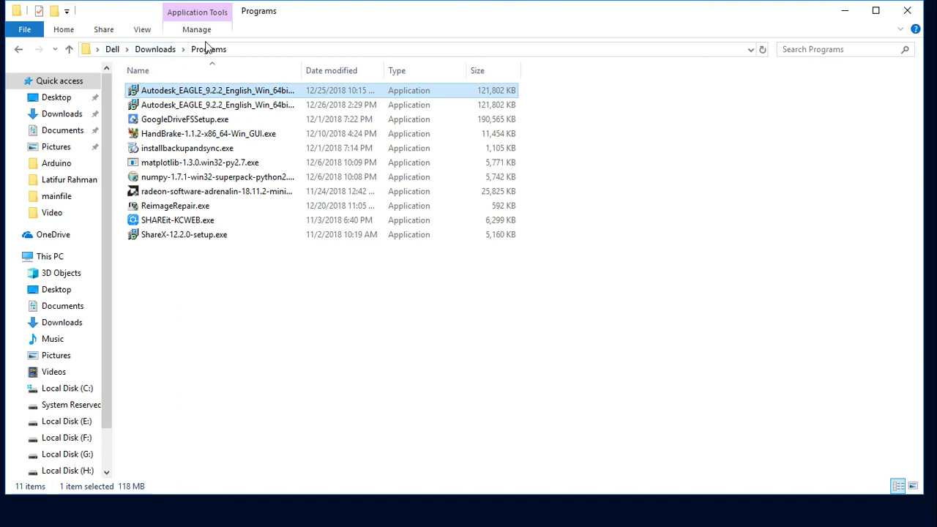
left_click(218, 107)
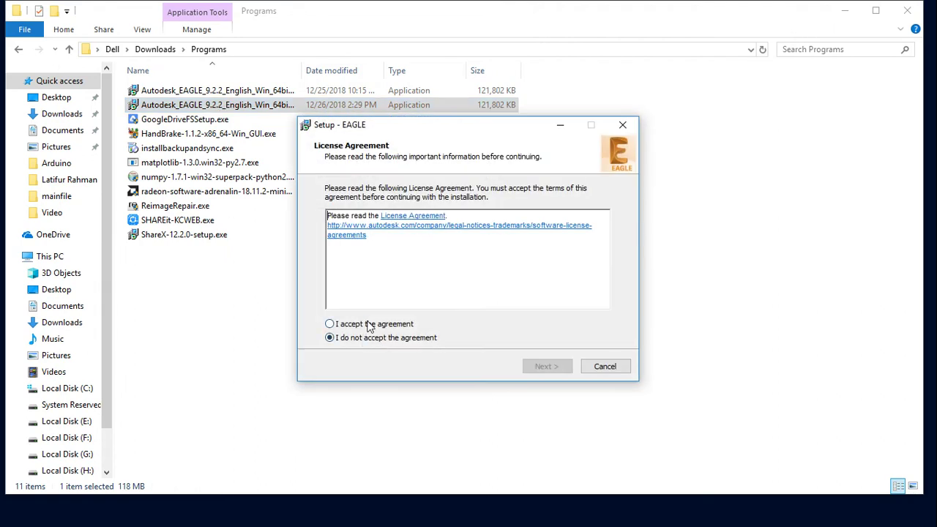
Accept the licence, keep the default install folder, add a desktop shortcut, and install.
left_click(369, 325)
left_click(541, 366)
left_click(532, 368)
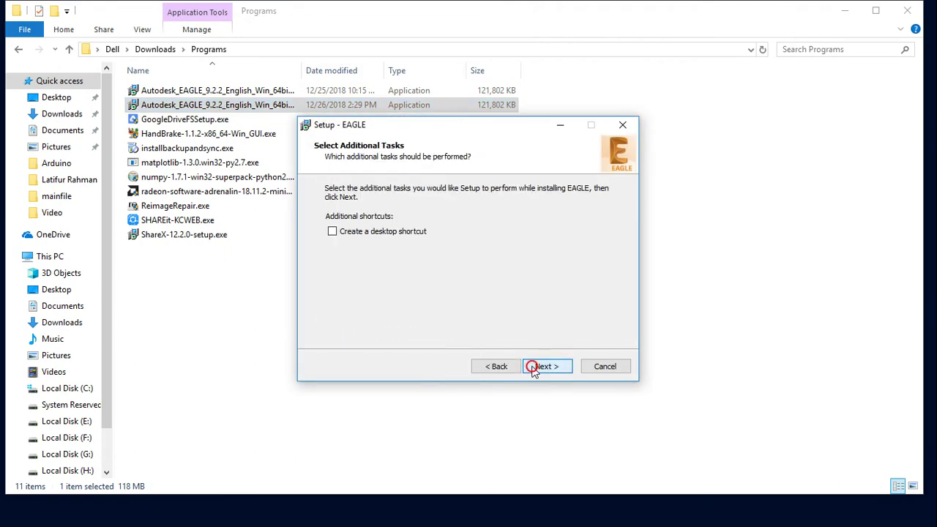
left_click(381, 230)
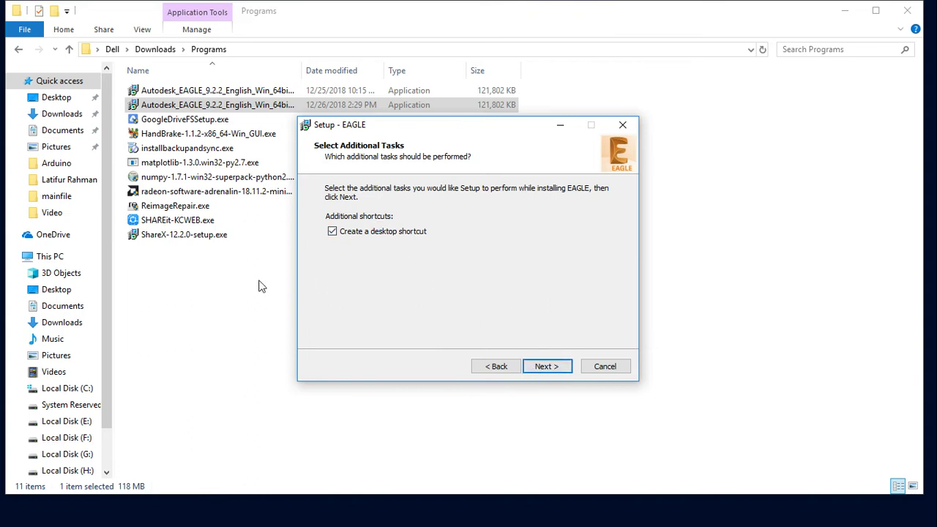
left_click(541, 363)
left_click(545, 367)
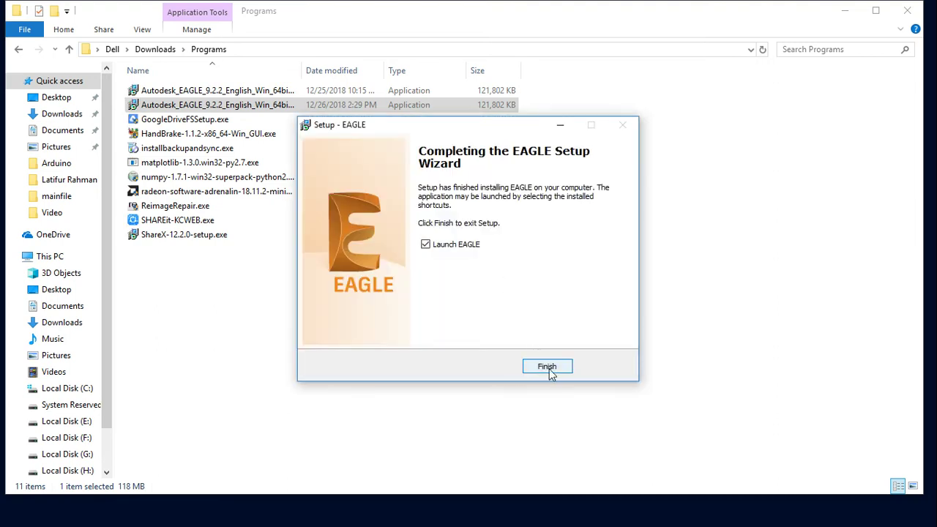
Finish setup with Launch EAGLE ticked and scroll the Control Panel Home page.
left_click(548, 367)
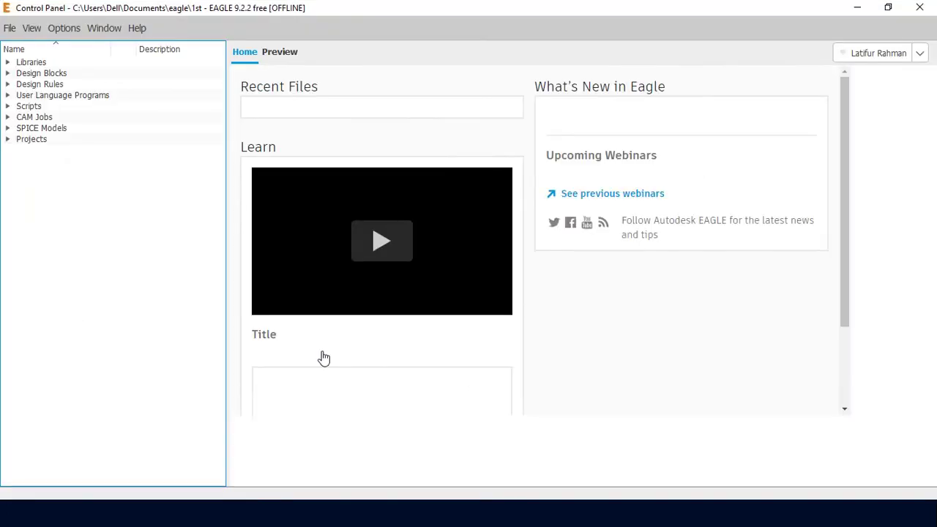
scroll(421, 314, "down", 2)
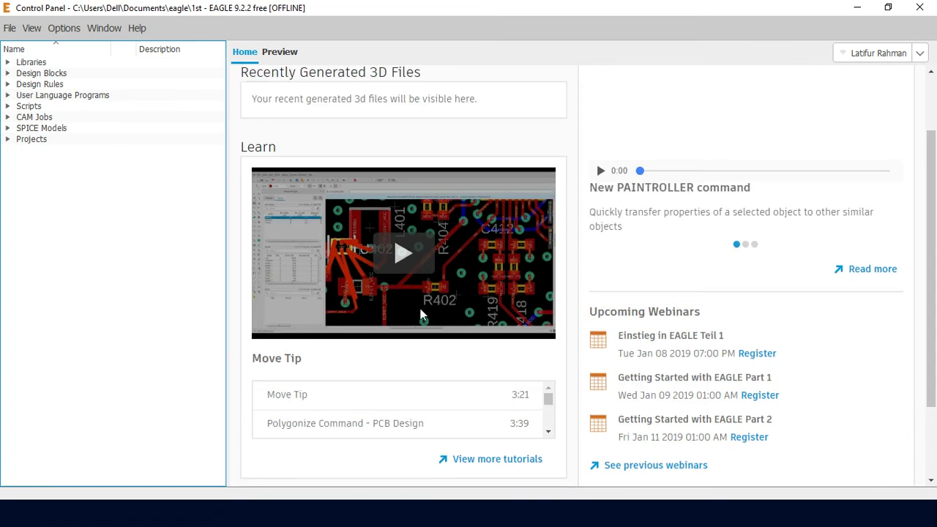
Create a new project and name it '1st project'.
left_click(10, 28)
mouse_move(104, 43)
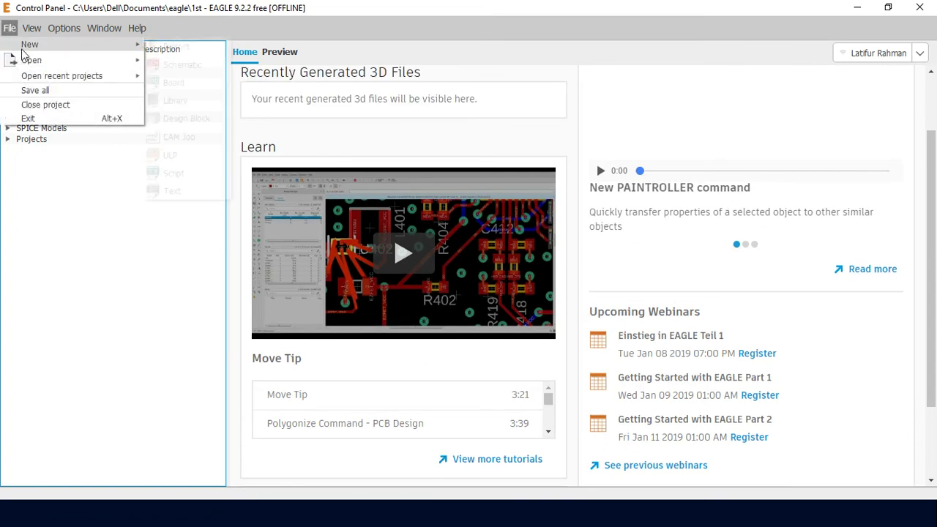
left_click(172, 46)
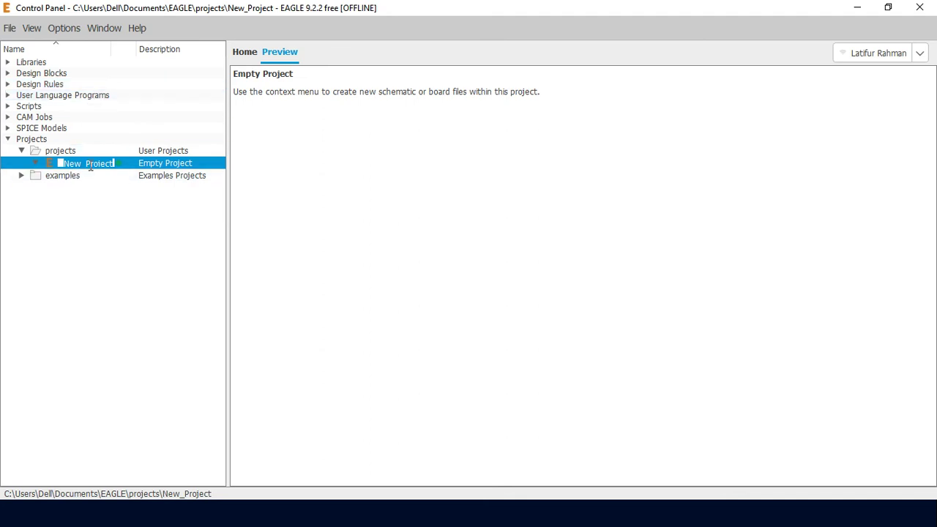
key("BackSpace")
type("ject")
key("Return")
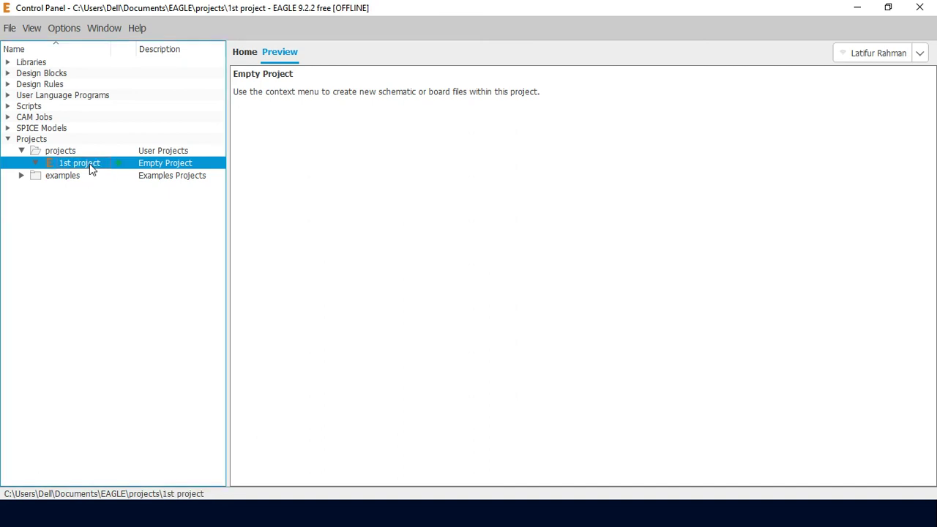
Add a new blank schematic to '1st project'.
right_click(90, 165)
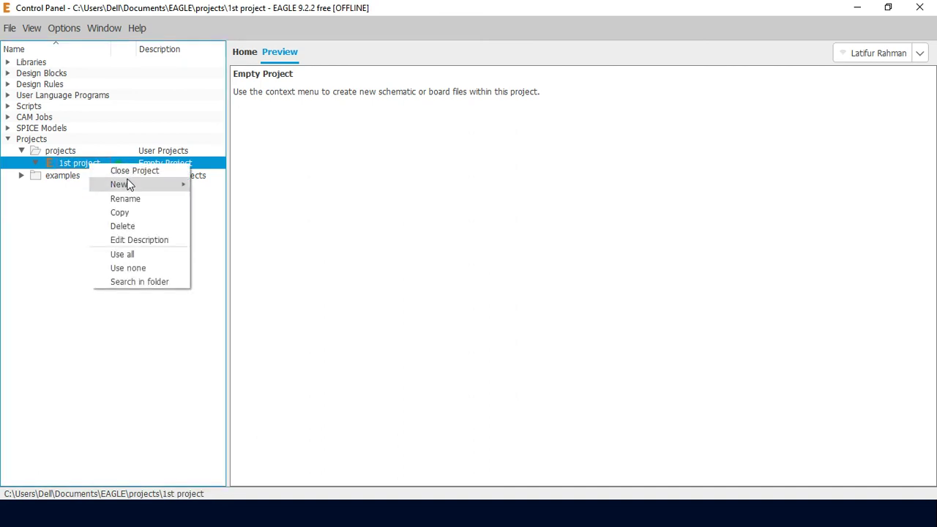
mouse_move(163, 185)
left_click(197, 186)
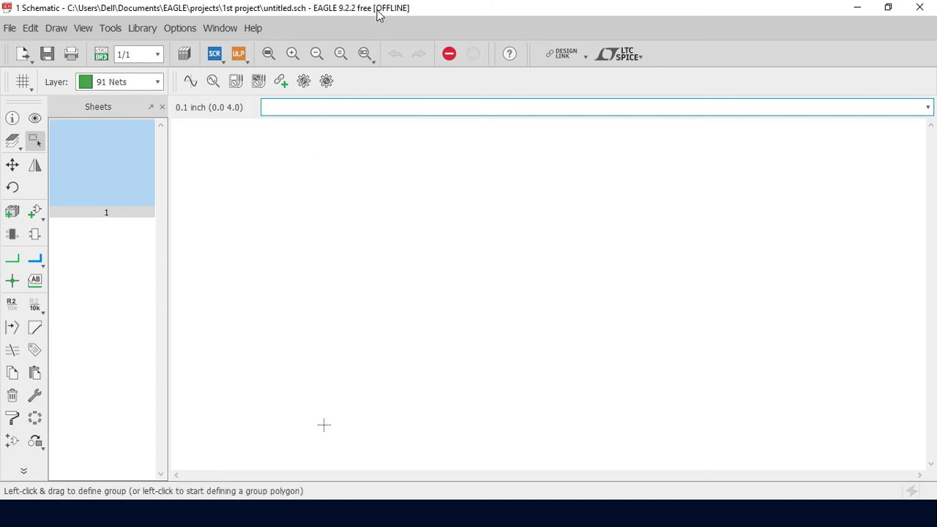
left_click_drag(378, 14, 409, 2)
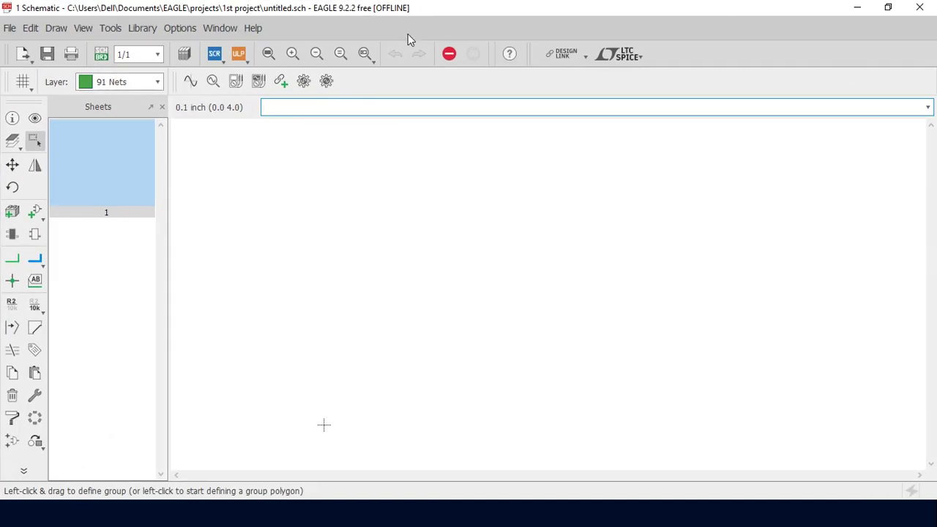